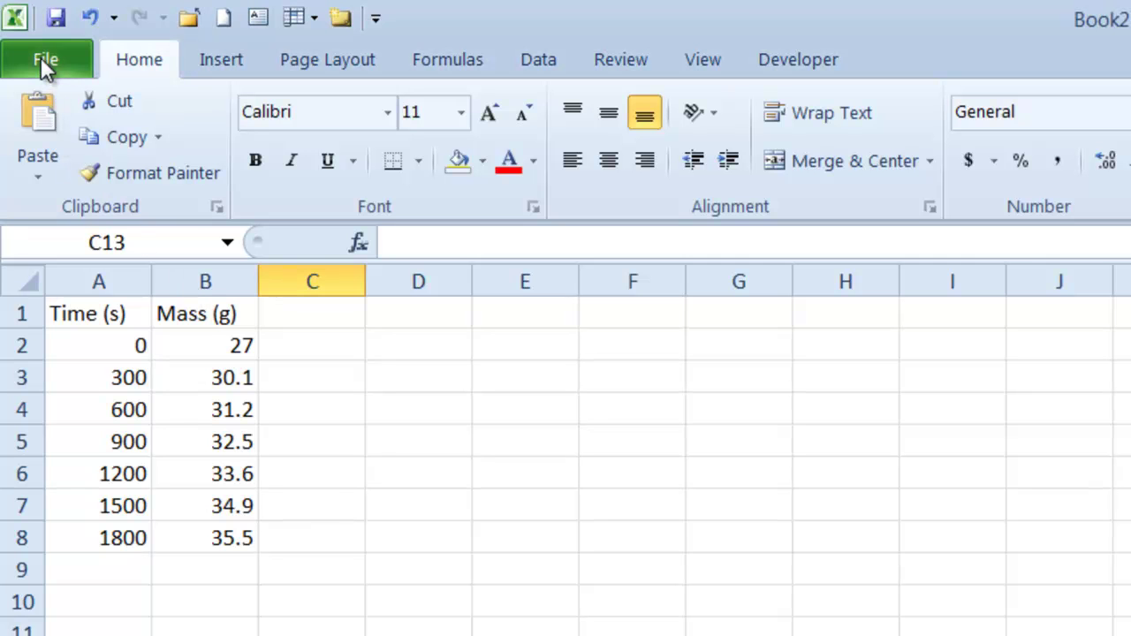
# Step: Look at the File view's new-workbook options, then return to the worksheet
pyautogui.click(41, 58)
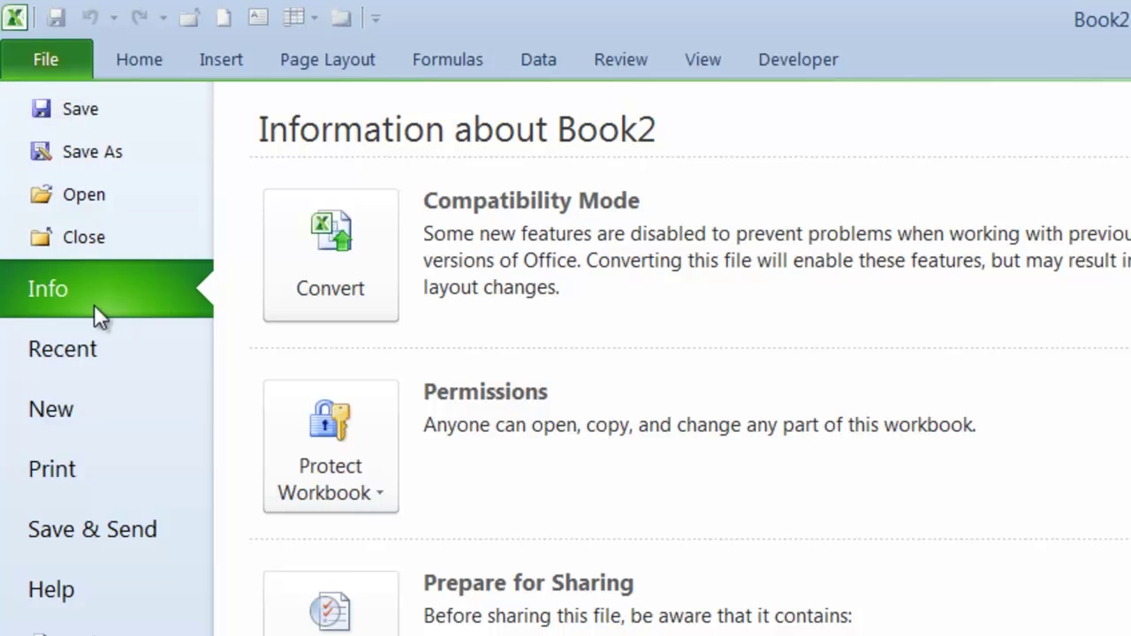
pyautogui.click(88, 395)
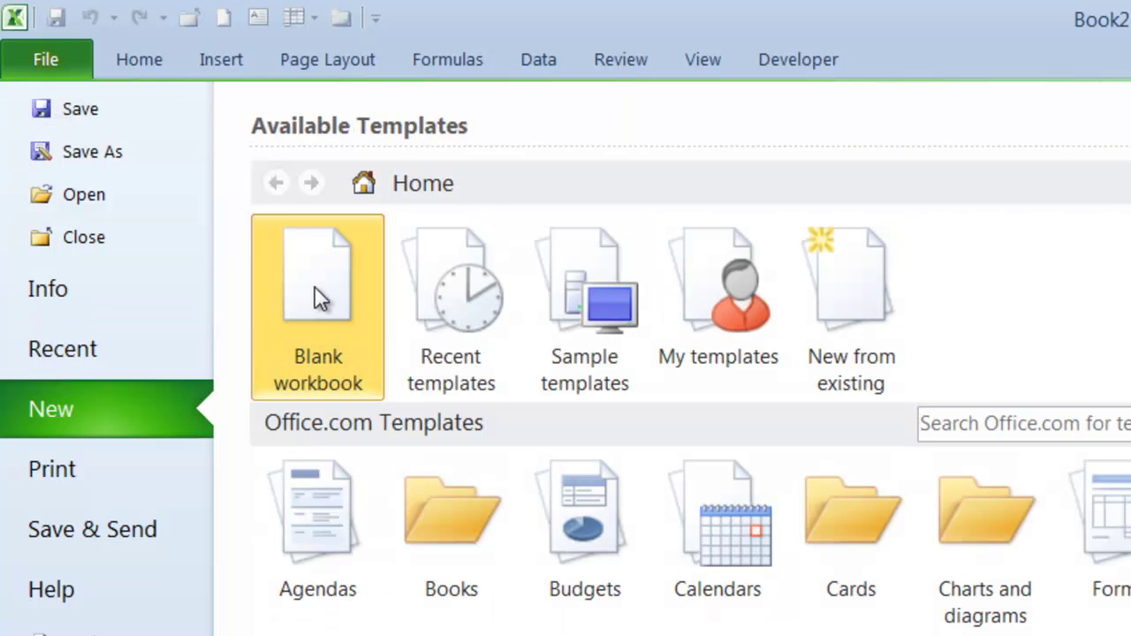
pyautogui.click(140, 63)
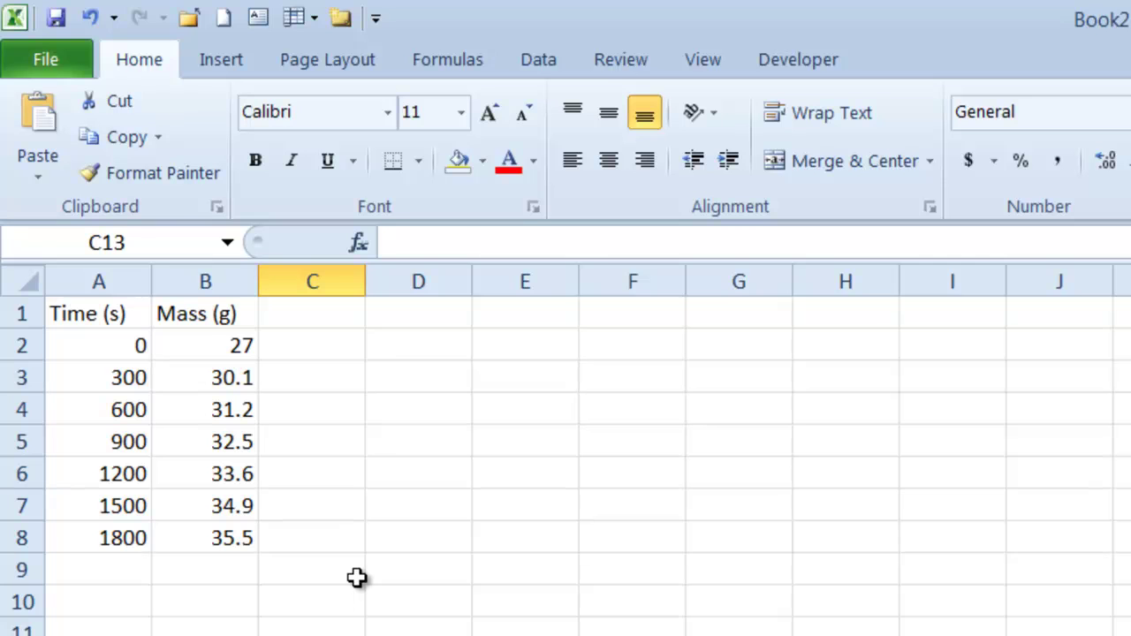
# Step: Select A1:B8 and insert a Scatter with Smooth Lines and Markers chart
pyautogui.moveTo(74, 309); pyautogui.dragTo(202, 540)
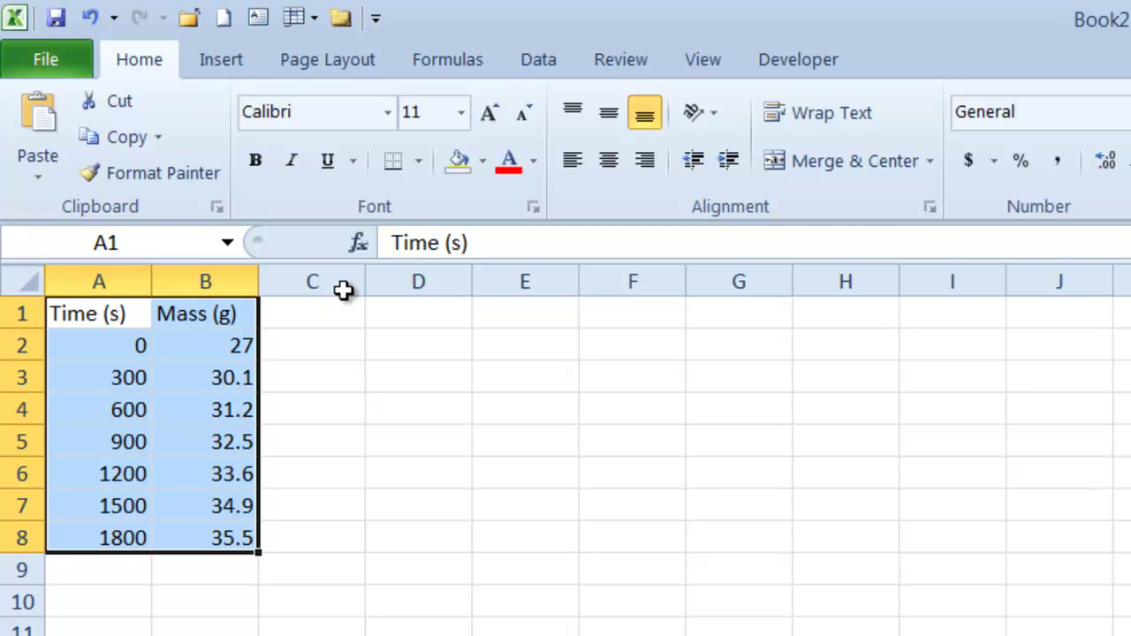
pyautogui.click(221, 59)
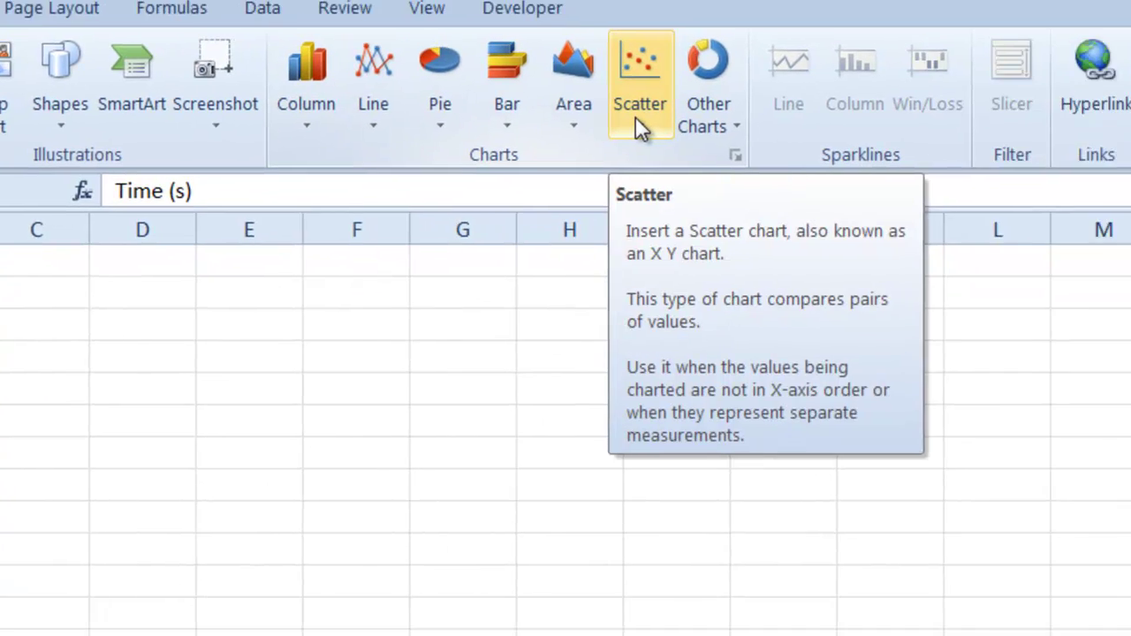
pyautogui.click(914, 177)
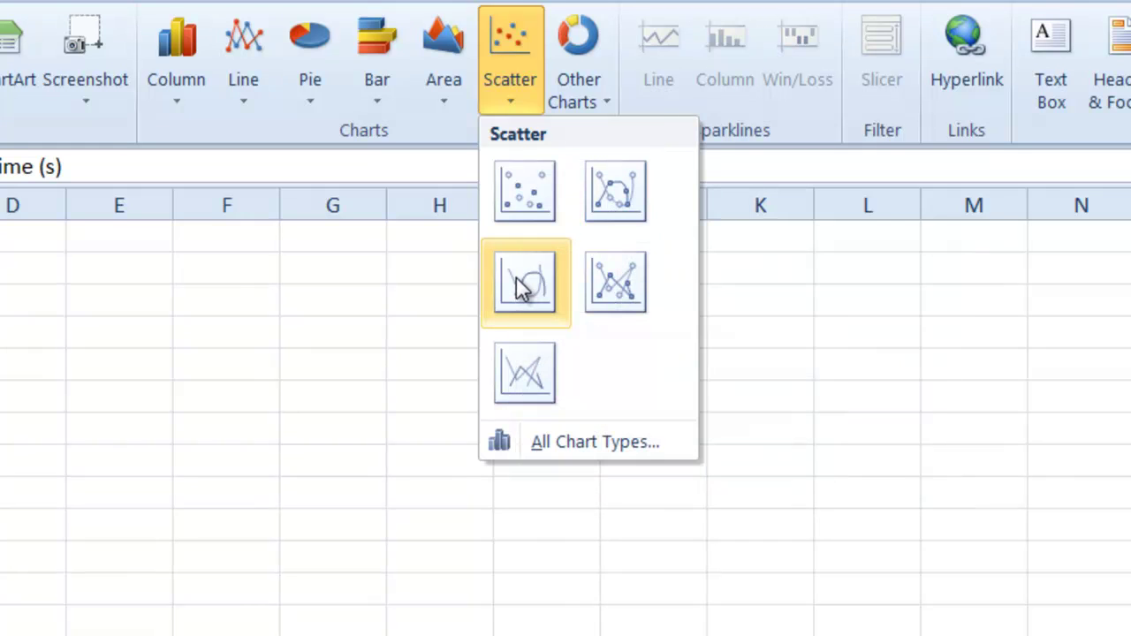
pyautogui.click(614, 206)
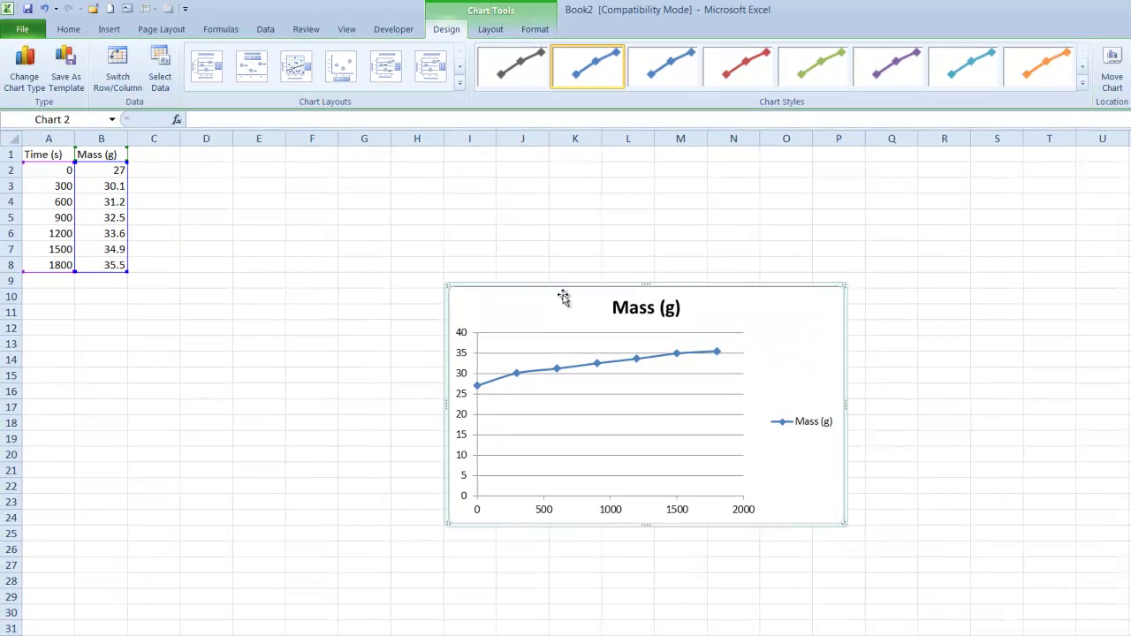
# Step: Drag the Mass (g) chart up beside the data, over columns C–J
pyautogui.moveTo(563, 294); pyautogui.dragTo(277, 165)
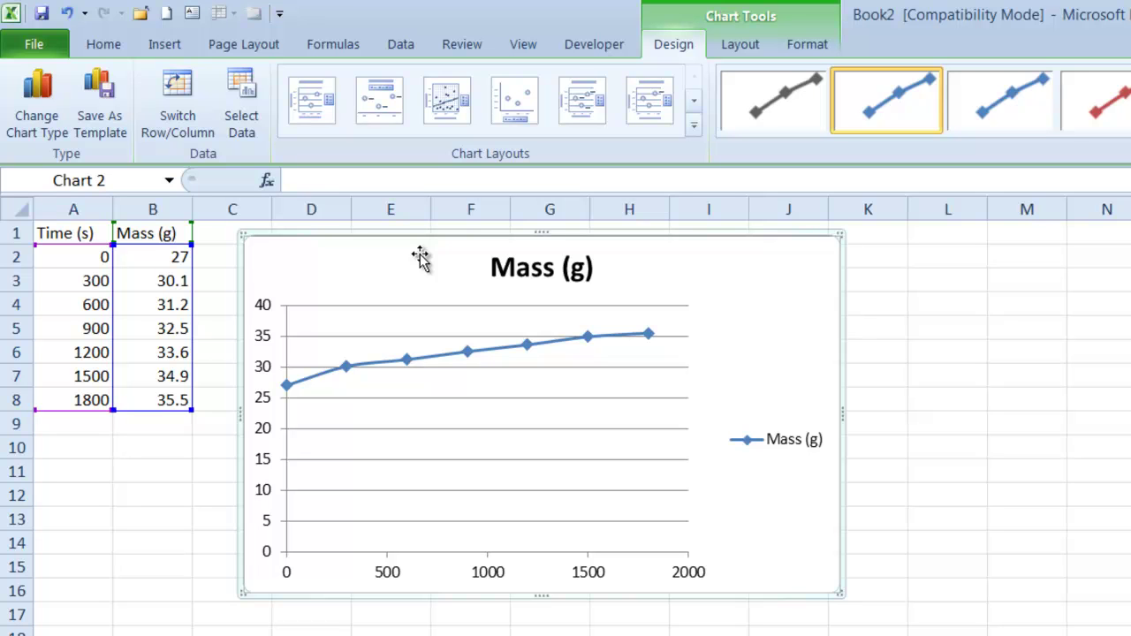
# Step: Add a horizontal axis title below the axis reading Time (s)
pyautogui.click(742, 46)
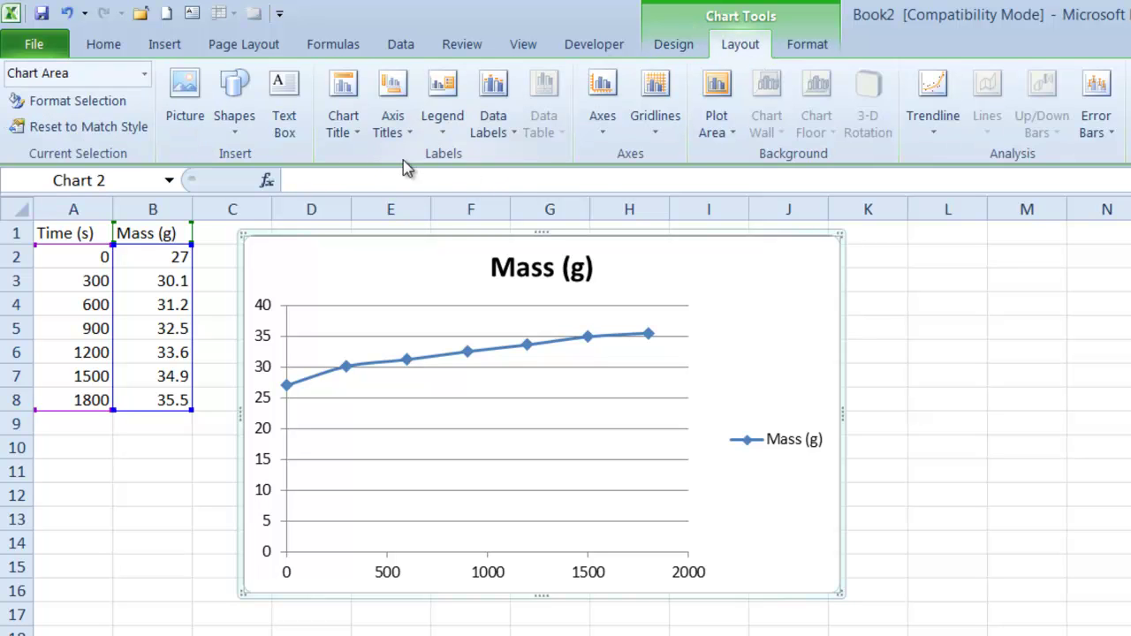
pyautogui.click(393, 140)
pyautogui.moveTo(439, 161)
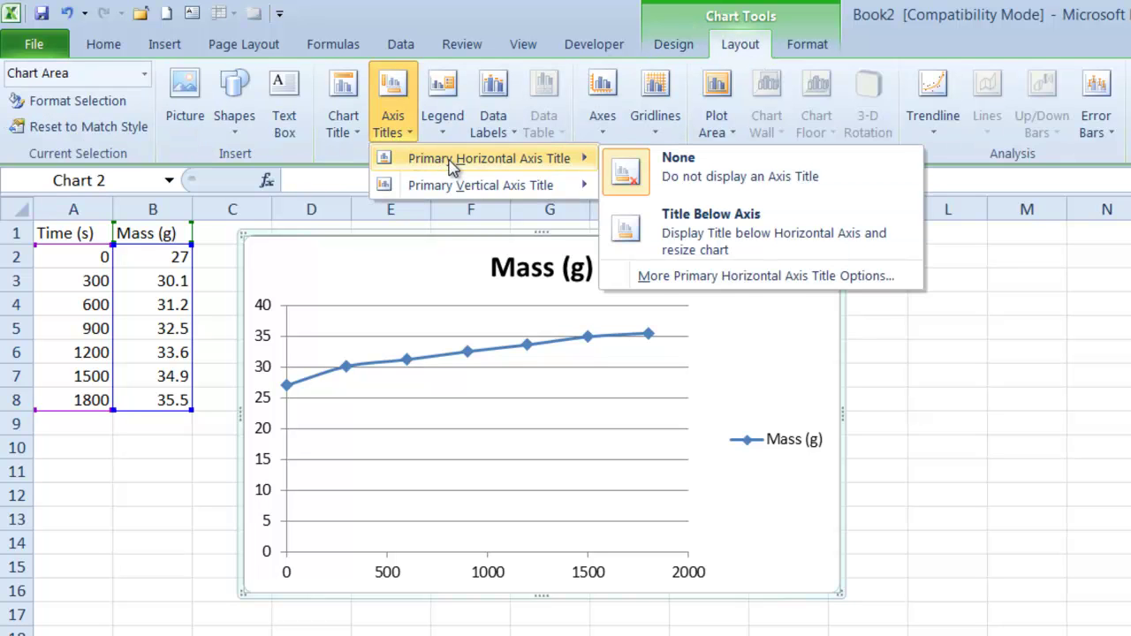
pyautogui.click(688, 237)
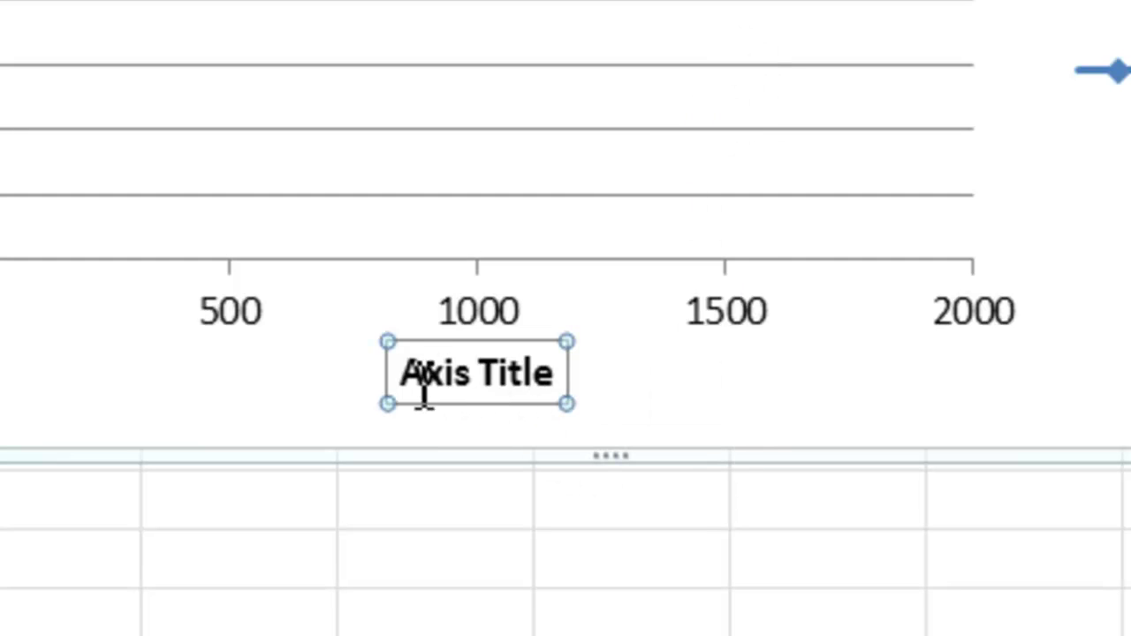
pyautogui.moveTo(404, 375); pyautogui.dragTo(630, 376)
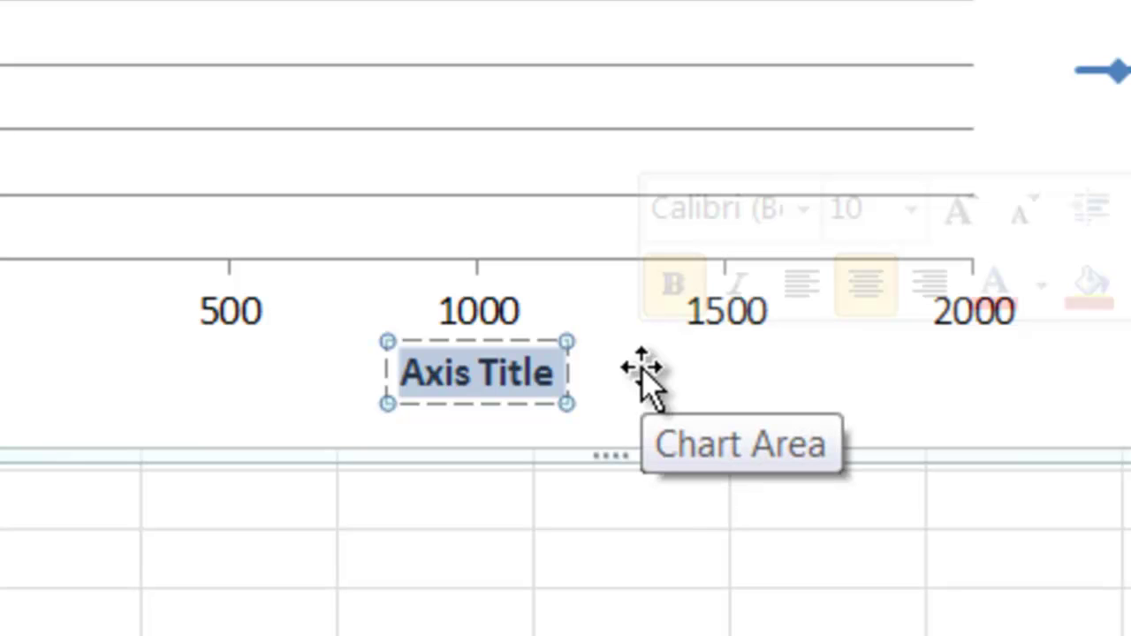
pyautogui.write('Time (s')
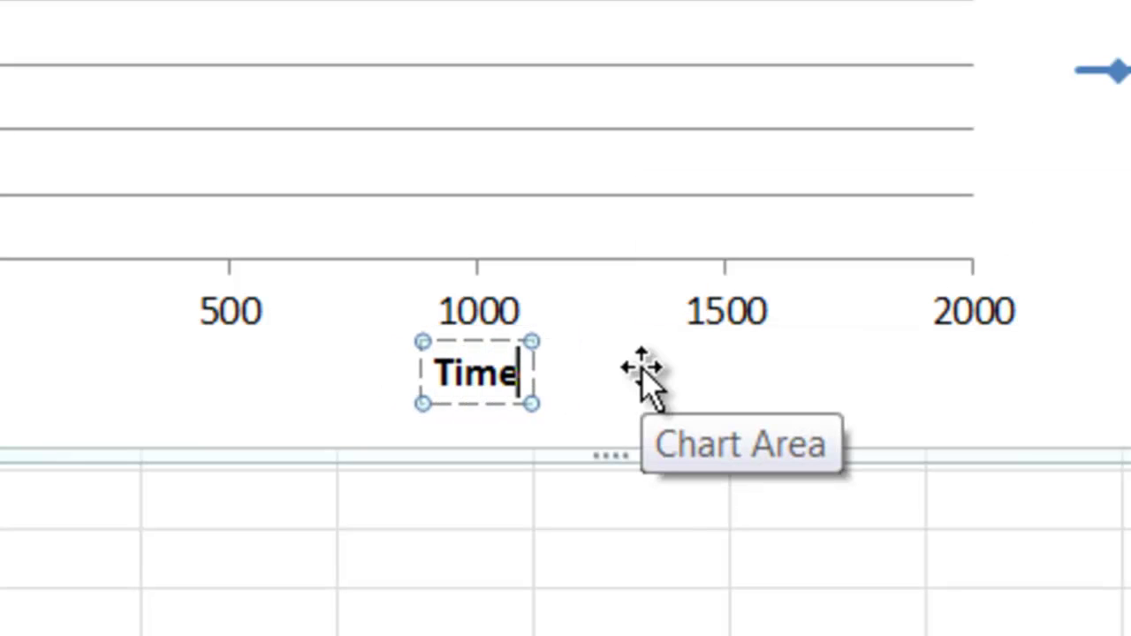
pyautogui.write(')')
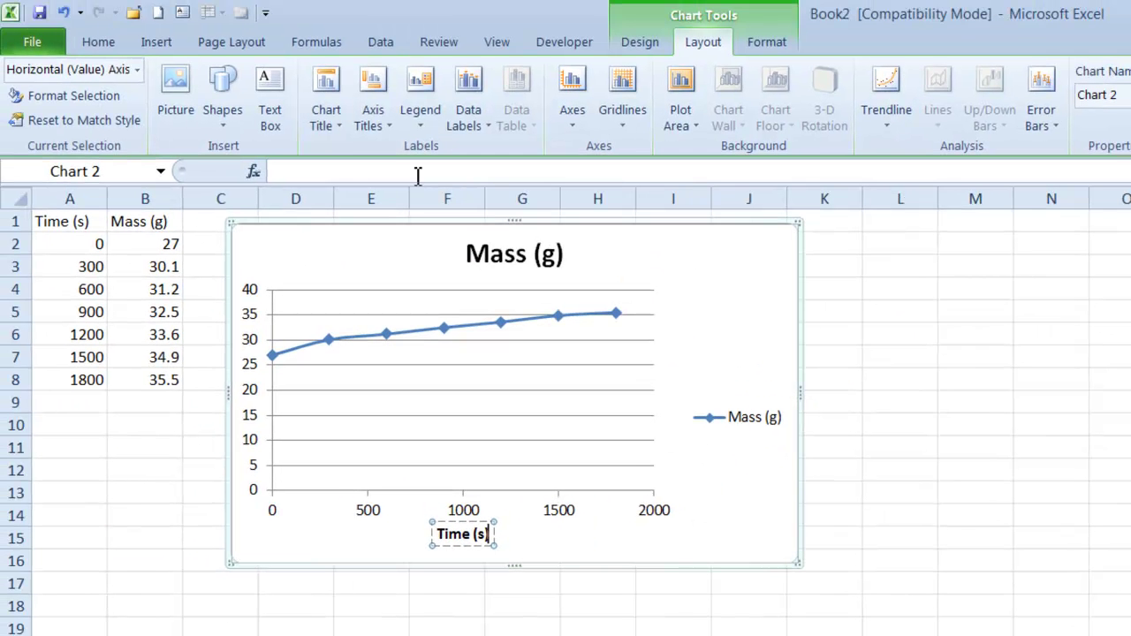
# Step: Add a rotated vertical axis title reading Mass (g), then deselect the chart
pyautogui.click(374, 129)
pyautogui.moveTo(490, 175)
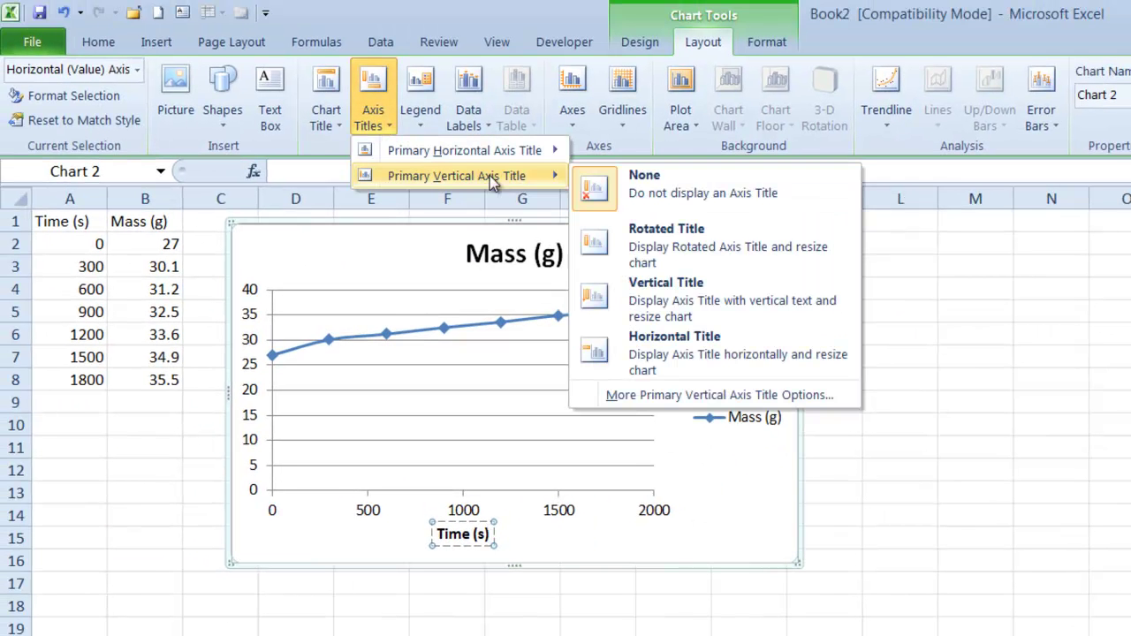
pyautogui.click(642, 240)
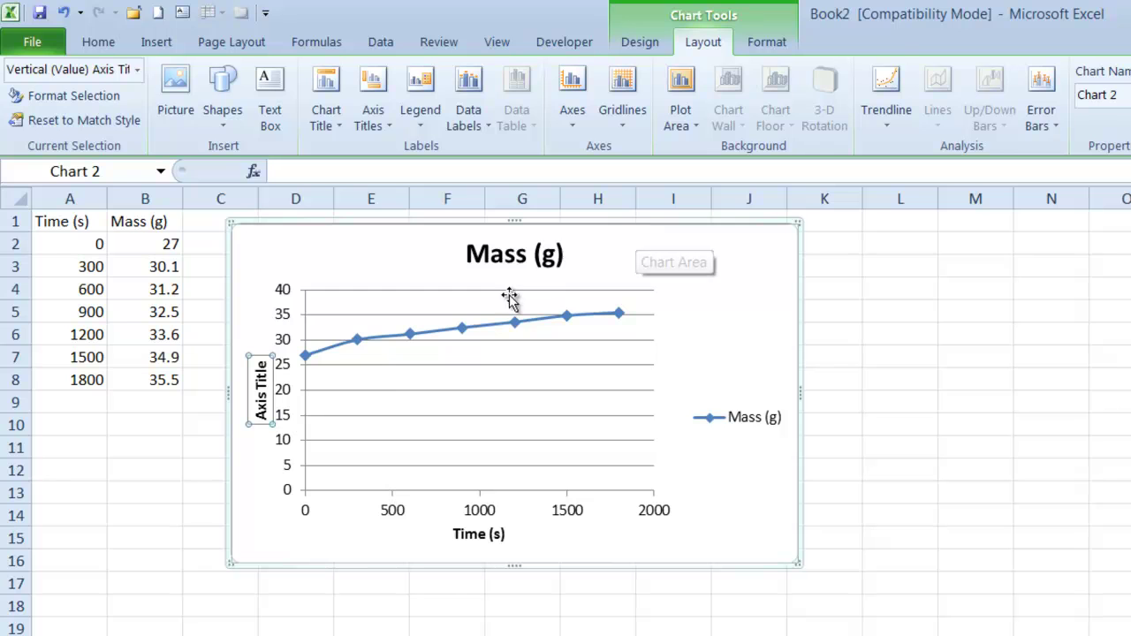
pyautogui.tripleClick(260, 408)
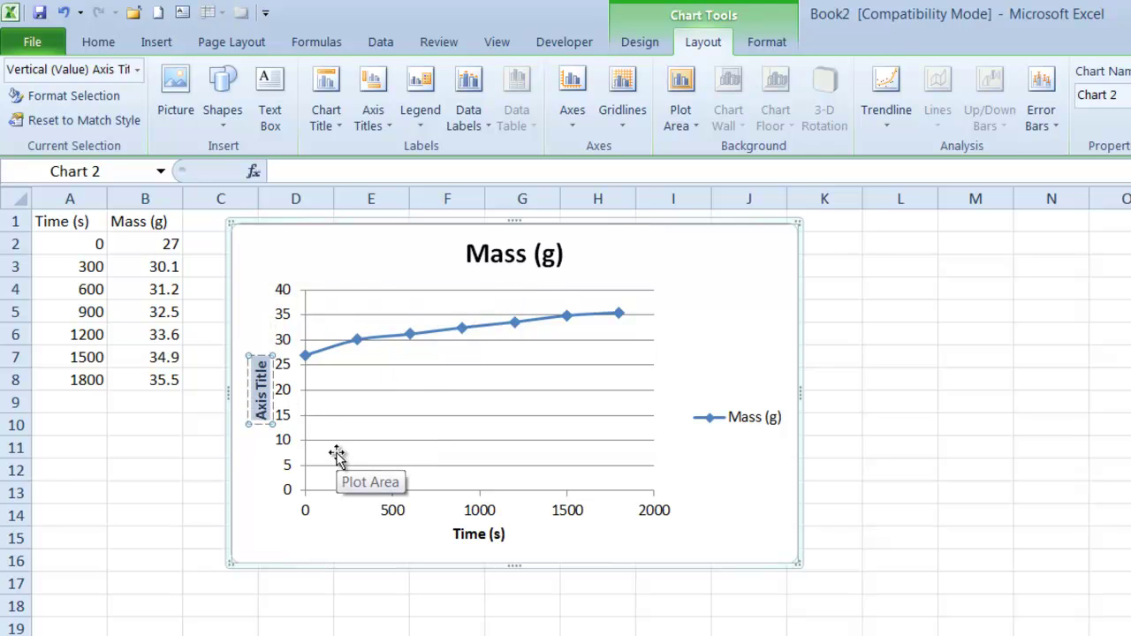
pyautogui.write('Mass (g)')
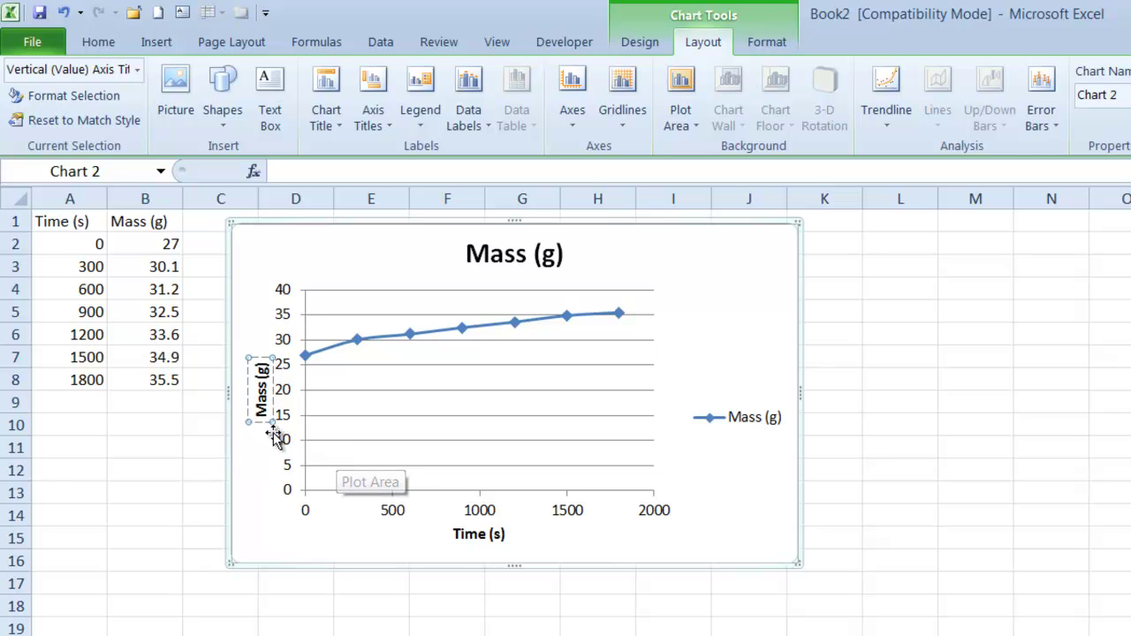
pyautogui.click(476, 601)
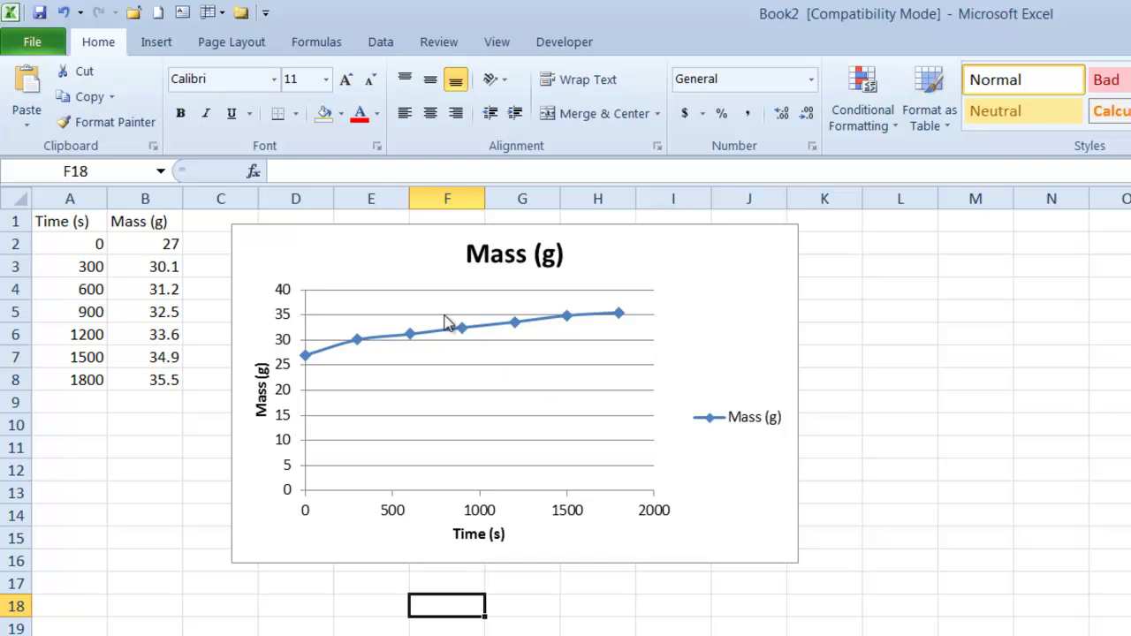
# Step: Delete the Mass (g) chart title, the horizontal gridlines and the legend
pyautogui.click(477, 272)
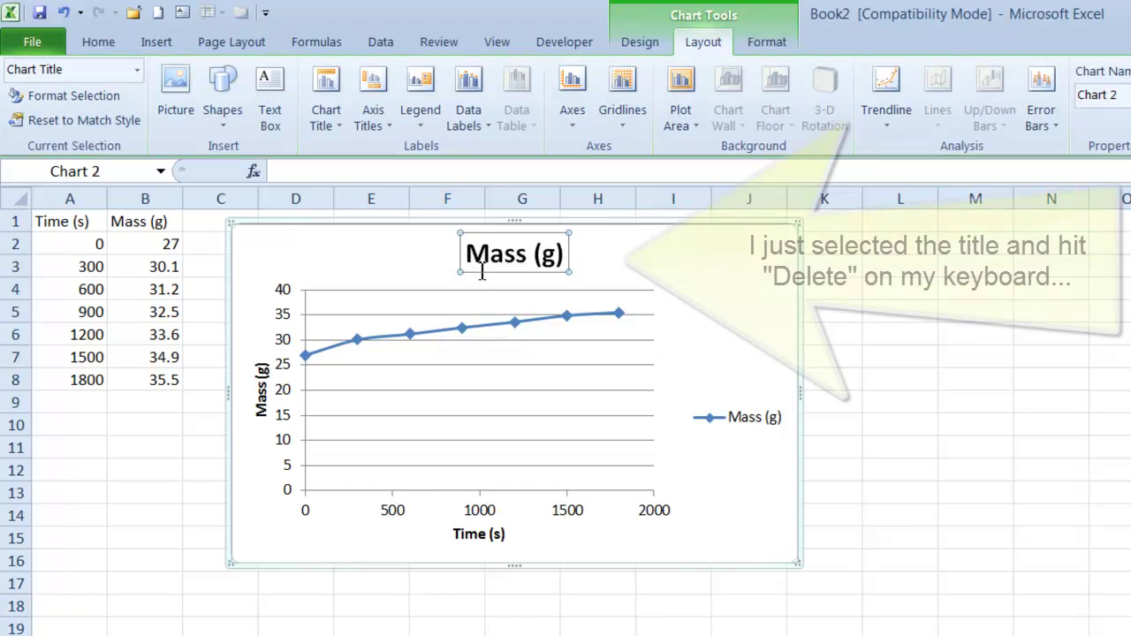
pyautogui.press('Delete')
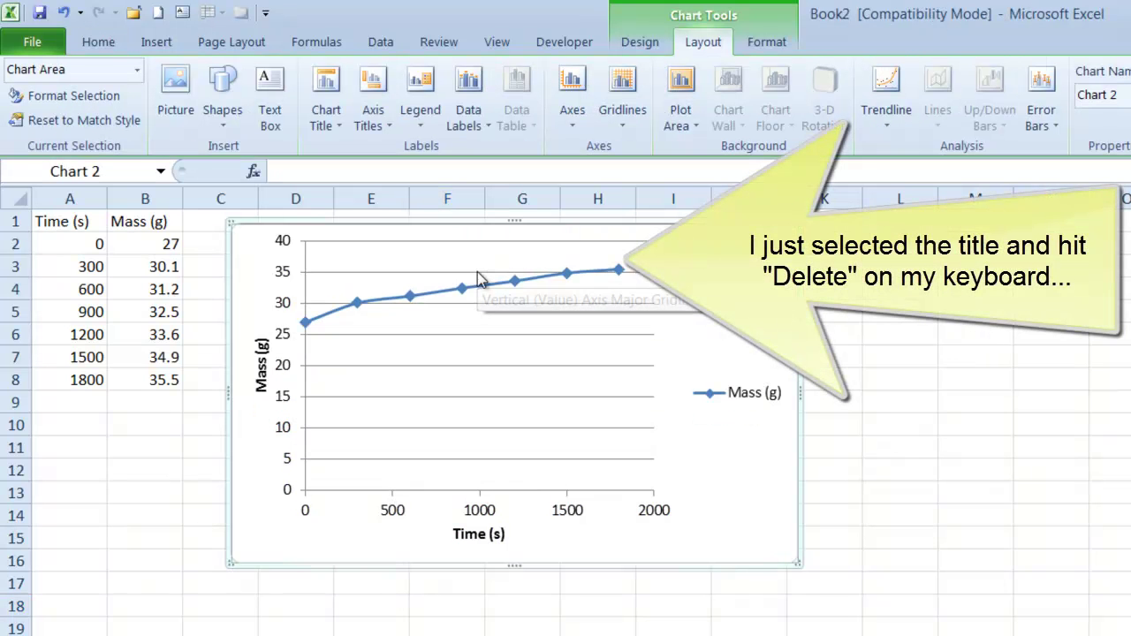
pyautogui.click(510, 365)
pyautogui.press('Delete')
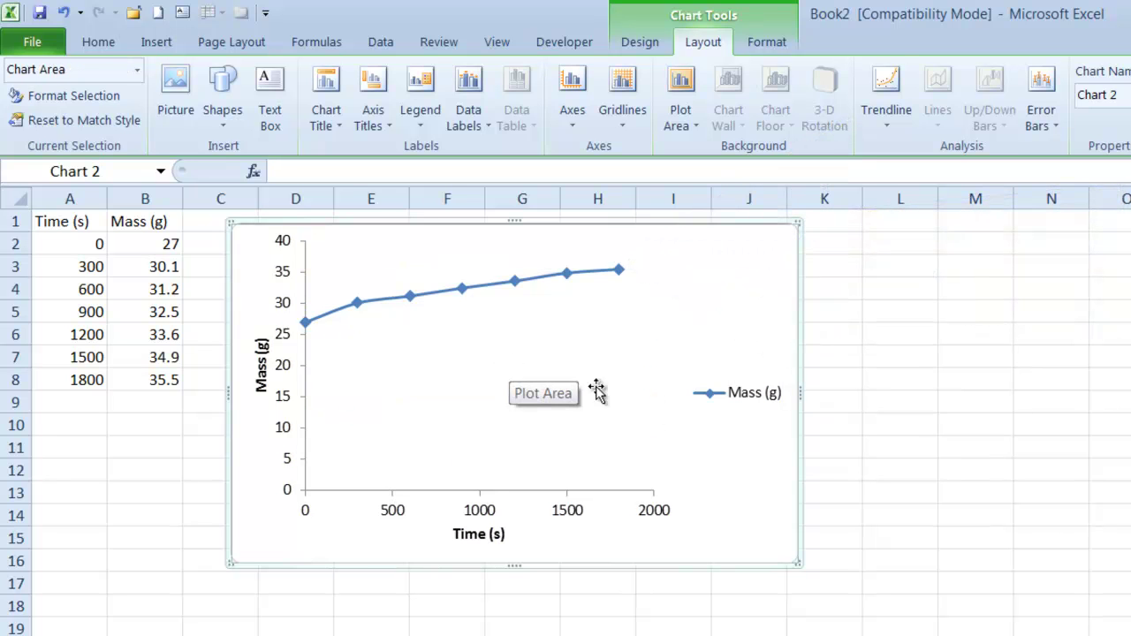
pyautogui.click(712, 390)
pyautogui.press('Delete')
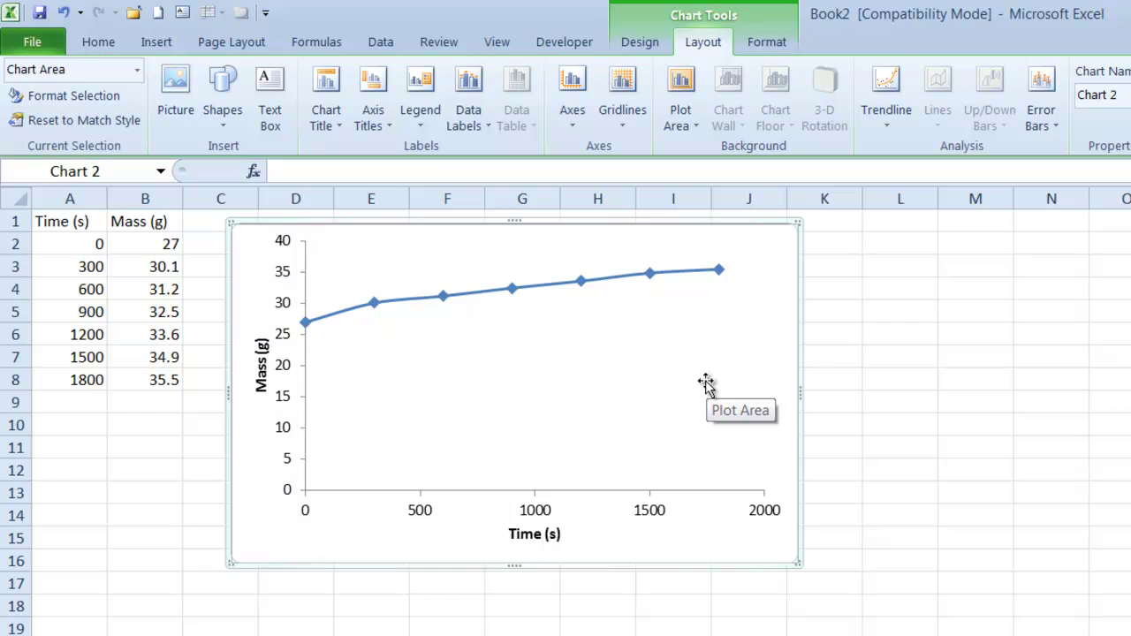
# Step: Apply the purple chart style to the Mass (g) line and markers, after trying red
pyautogui.click(608, 282)
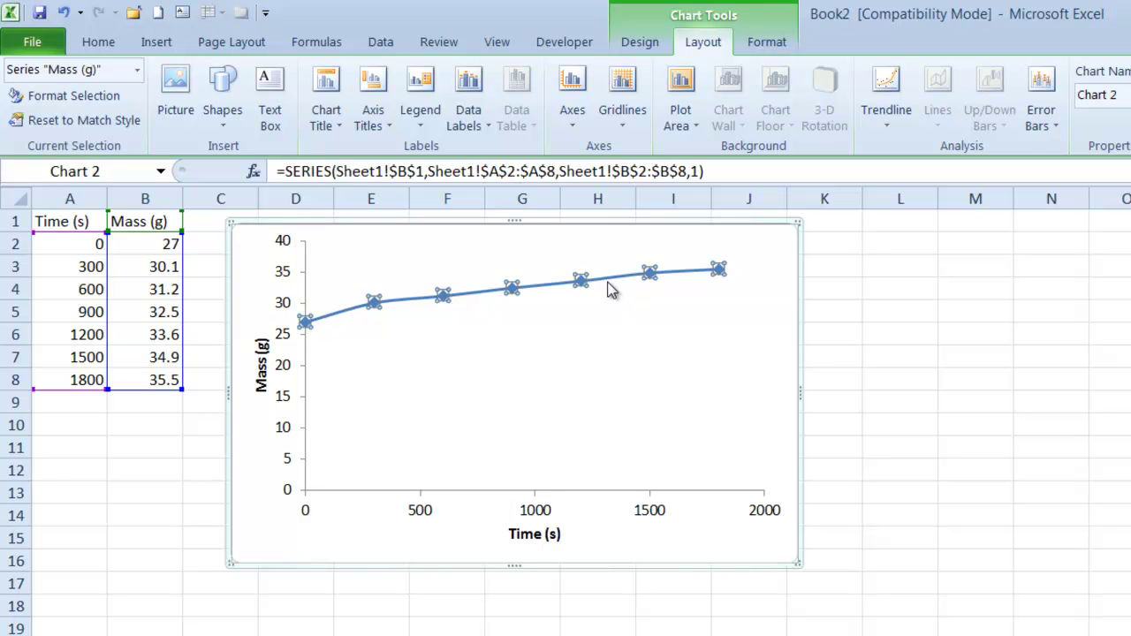
pyautogui.click(638, 43)
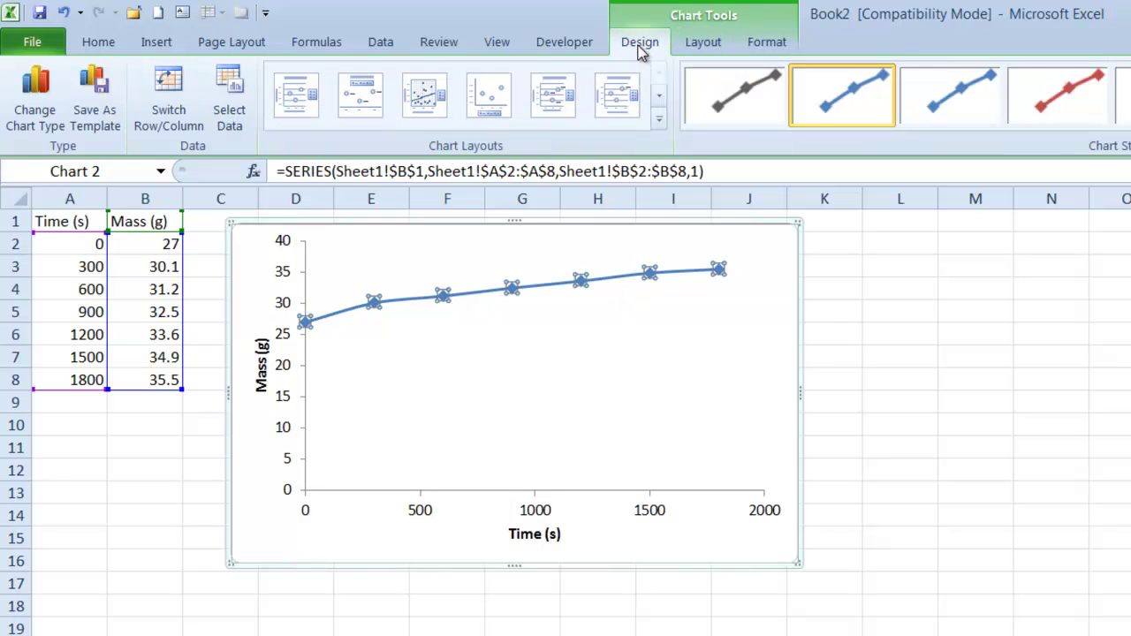
pyautogui.click(1034, 107)
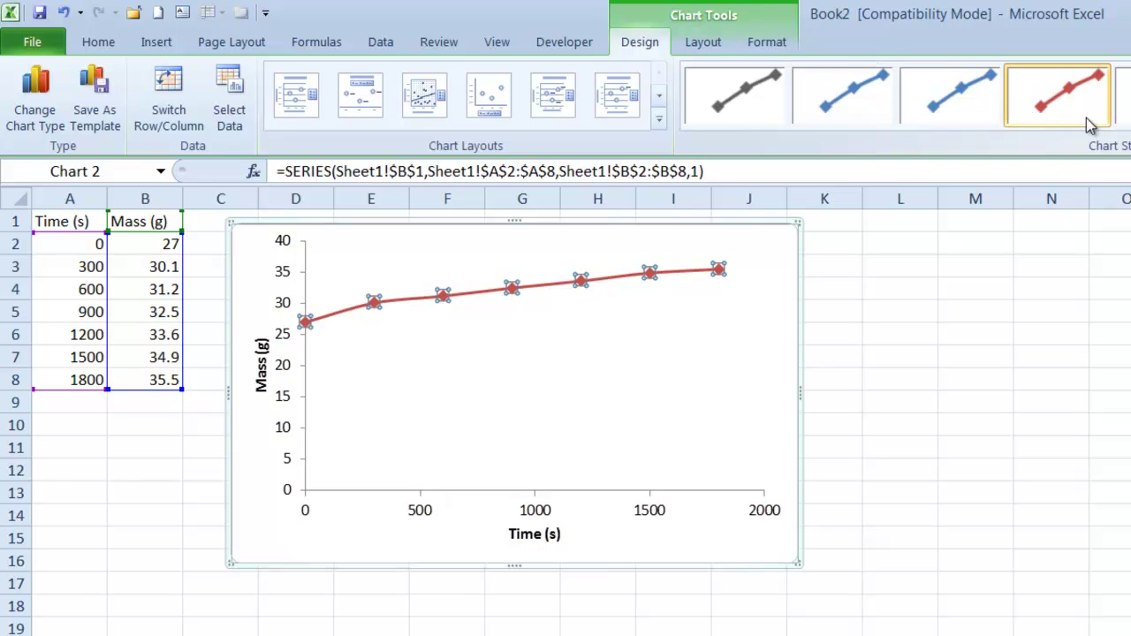
pyautogui.click(1127, 97)
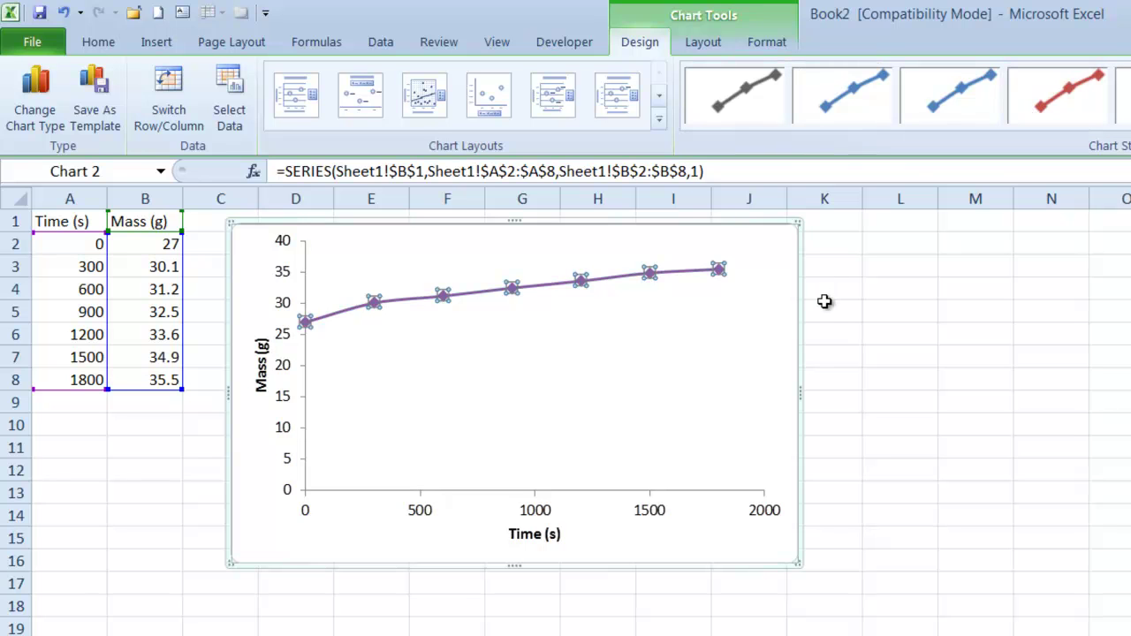
pyautogui.click(726, 545)
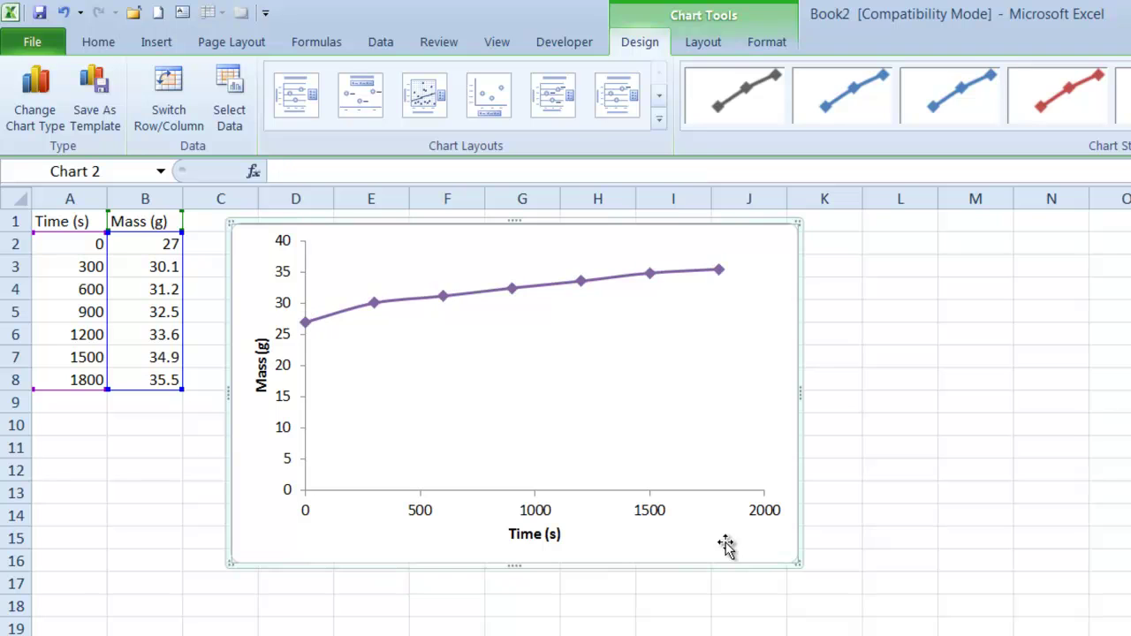
pyautogui.click(540, 515)
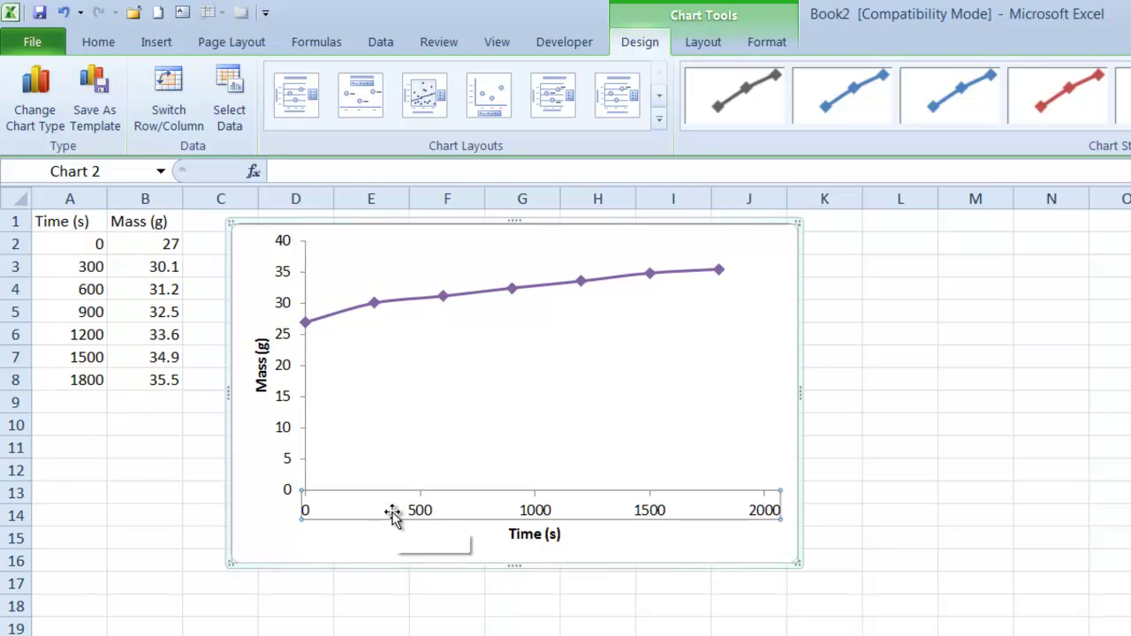
pyautogui.click(283, 399)
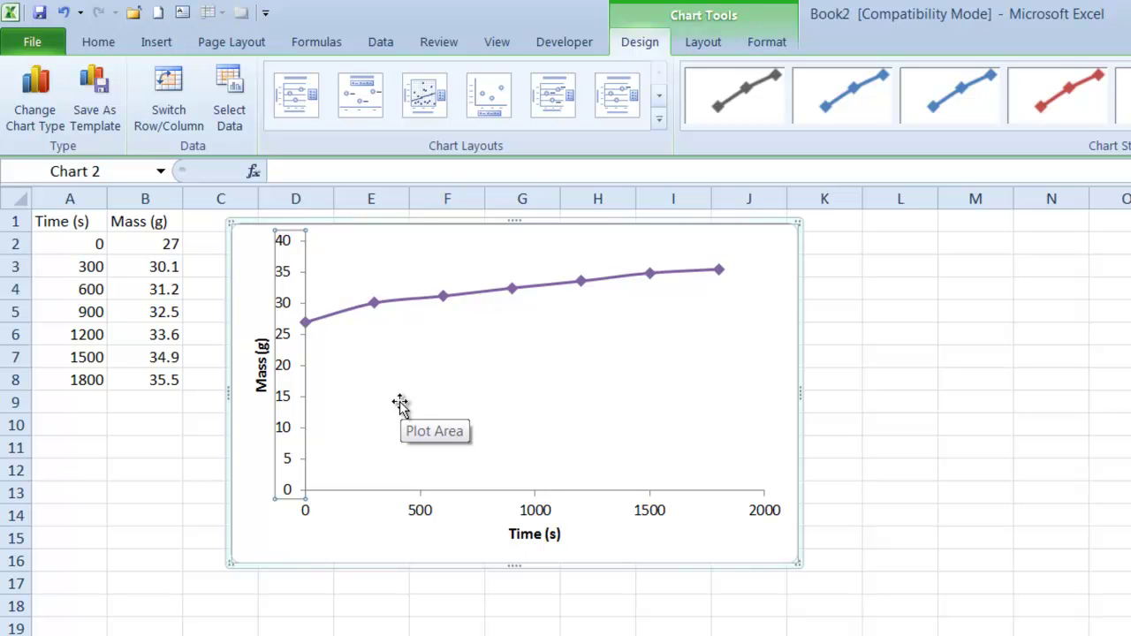
# Step: Copy the whole chart area using its right-click menu
pyautogui.click(359, 530)
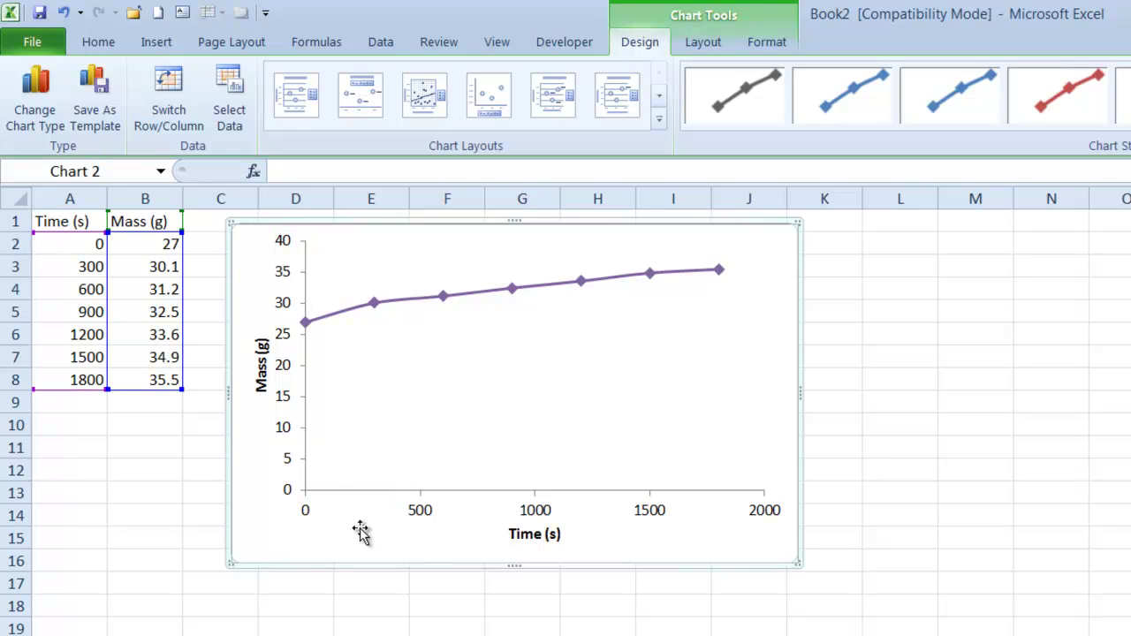
pyautogui.rightClick(359, 530)
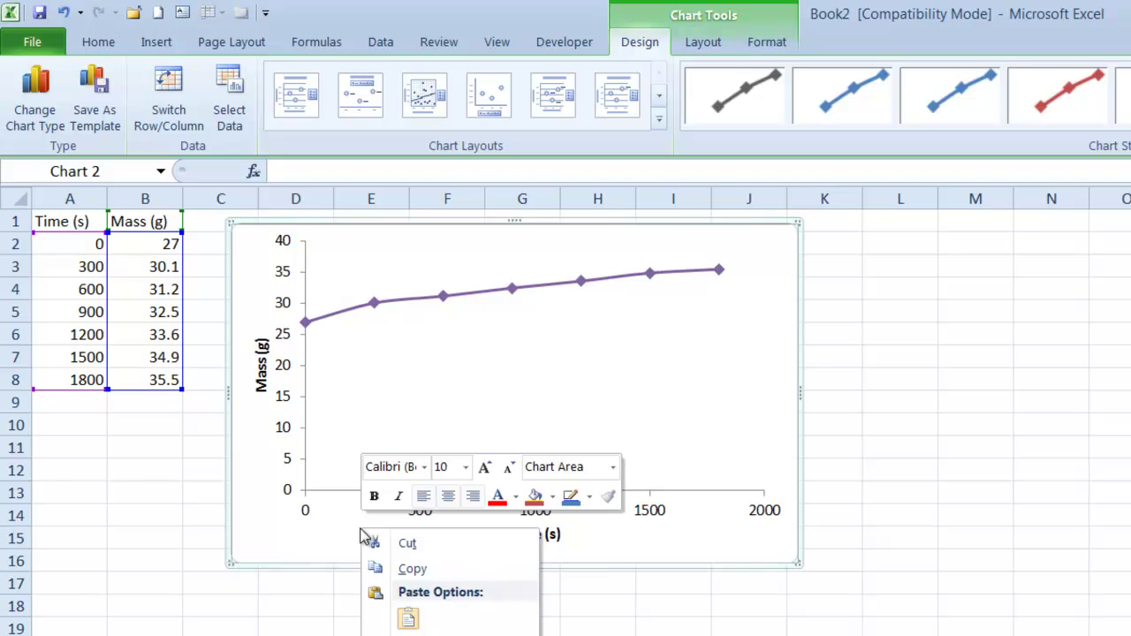
pyautogui.click(412, 574)
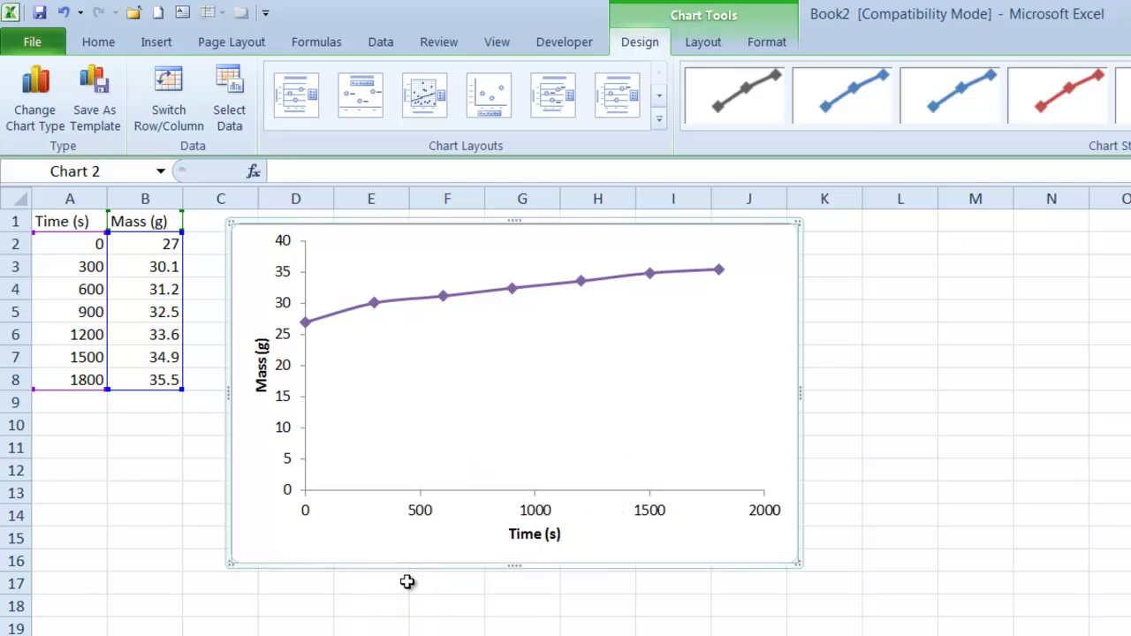